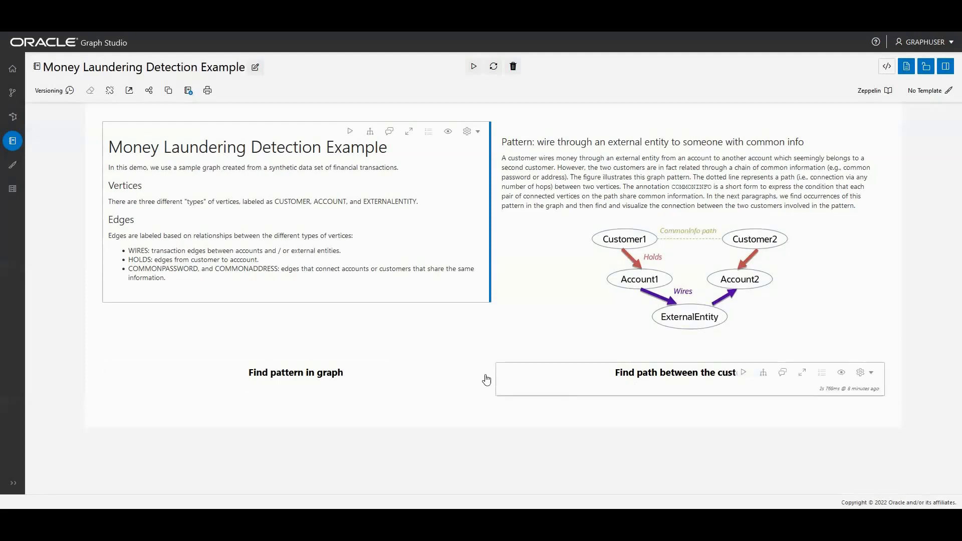
Show the code of the "Find pattern in graph" paragraph
{"action": "left_click", "coordinate": [447, 372]}
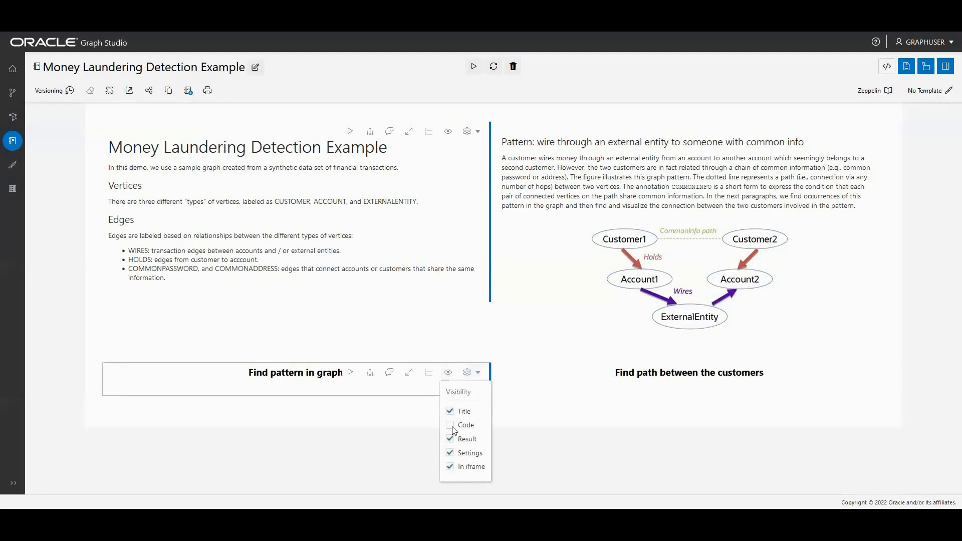
{"action": "left_click", "coordinate": [450, 425]}
{"action": "scroll", "coordinate": [433, 346], "scroll_direction": "down", "scroll_amount": 1}
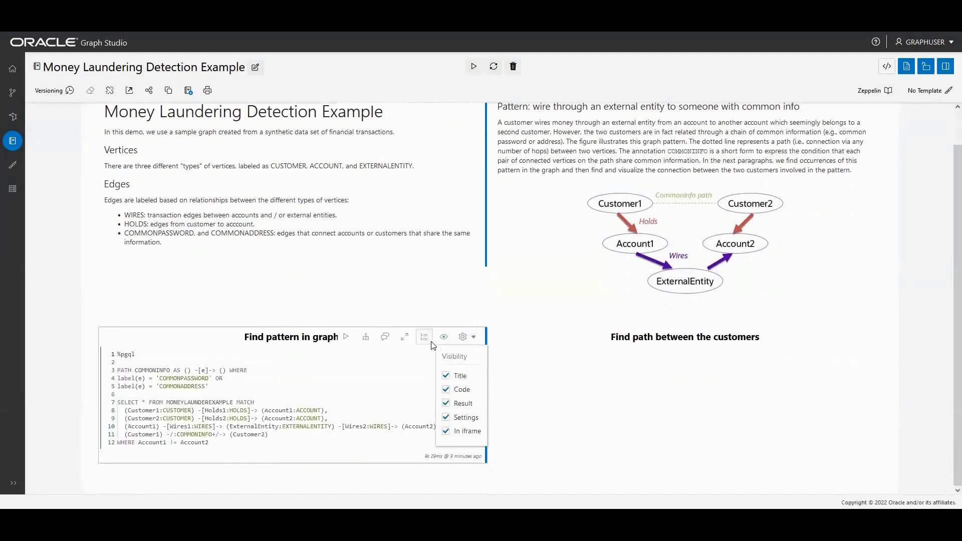
Examine the COMMONINFO path definition and the SELECT statement on MONEYLAUNDEREXAMPLE in the PGQL query
{"action": "left_click_drag", "start_coordinate": [229, 388], "coordinate": [111, 377]}
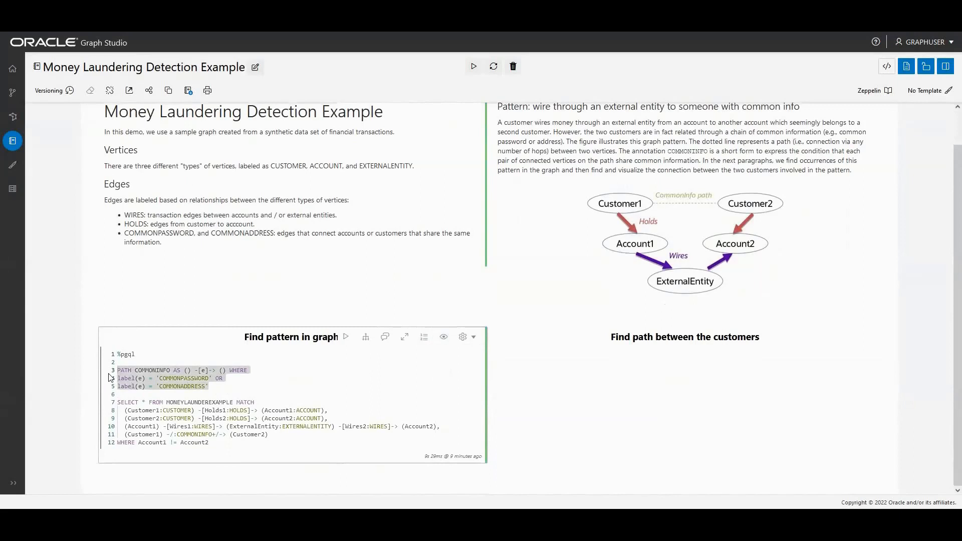
{"action": "double_click", "coordinate": [196, 379]}
{"action": "left_click", "coordinate": [196, 392]}
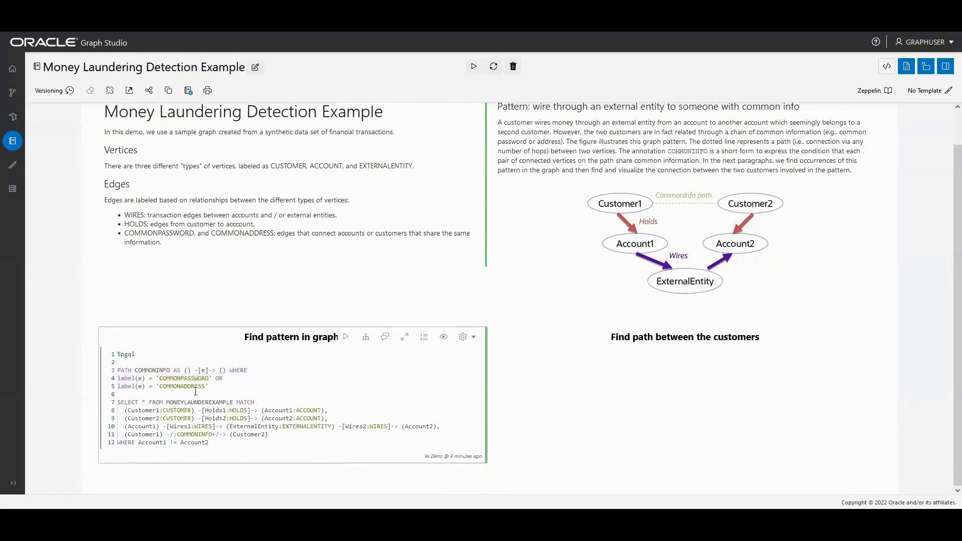
{"action": "left_click", "coordinate": [142, 417]}
{"action": "left_click_drag", "start_coordinate": [119, 404], "coordinate": [246, 446]}
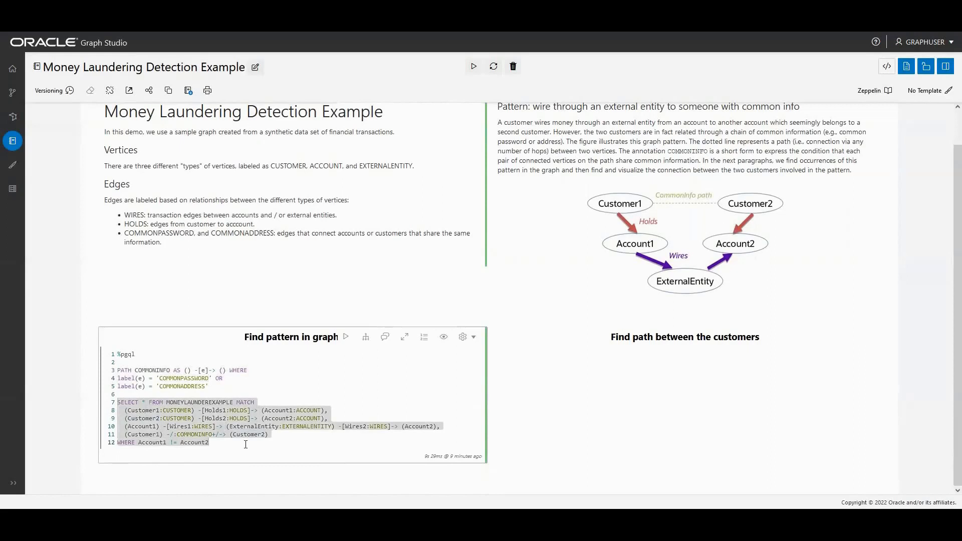
{"action": "left_click", "coordinate": [133, 416]}
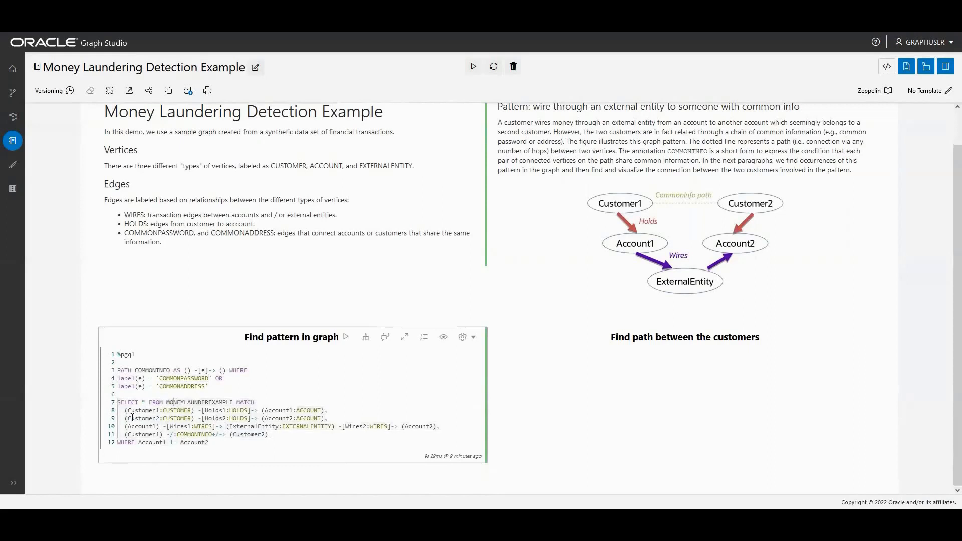
Examine the MATCH patterns linking customers to accounts by HOLDS and accounts through the external entity by WIRES
{"action": "left_click_drag", "start_coordinate": [128, 412], "coordinate": [192, 413]}
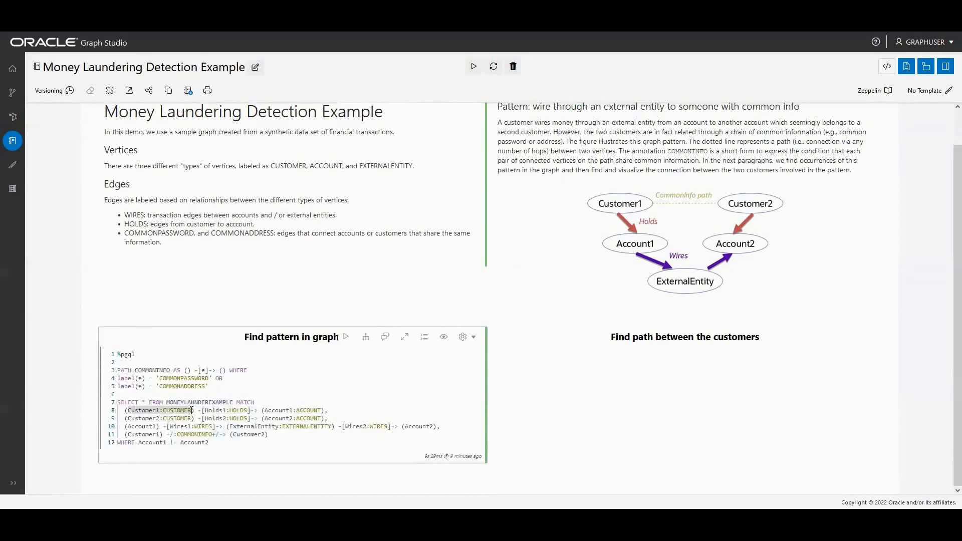
{"action": "left_click_drag", "start_coordinate": [192, 411], "coordinate": [322, 412]}
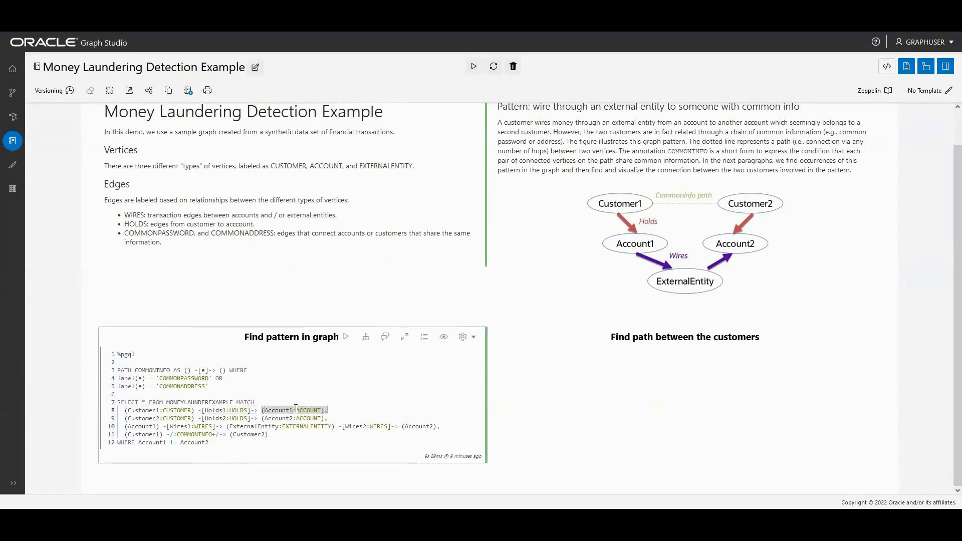
{"action": "left_click", "coordinate": [128, 419]}
{"action": "left_click_drag", "start_coordinate": [125, 418], "coordinate": [336, 417]}
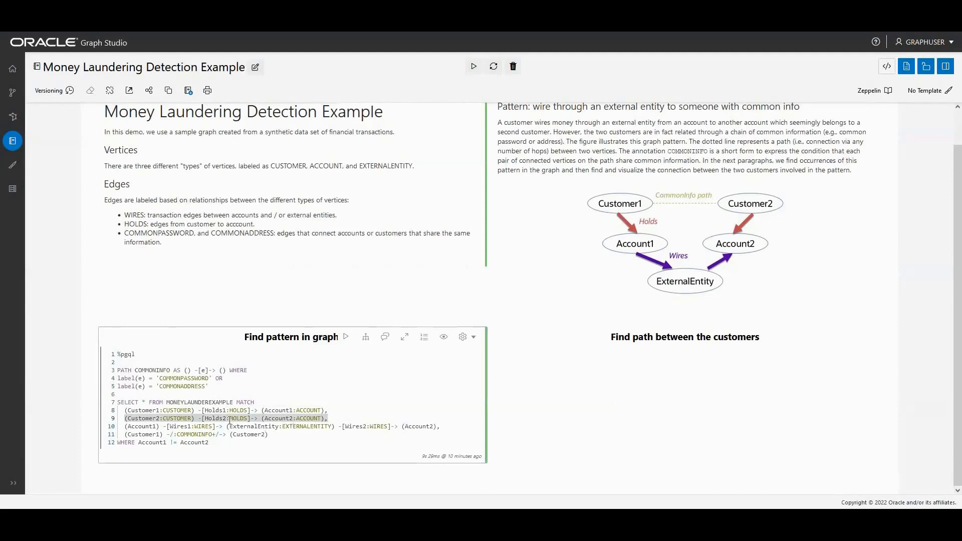
{"action": "left_click_drag", "start_coordinate": [164, 427], "coordinate": [225, 427]}
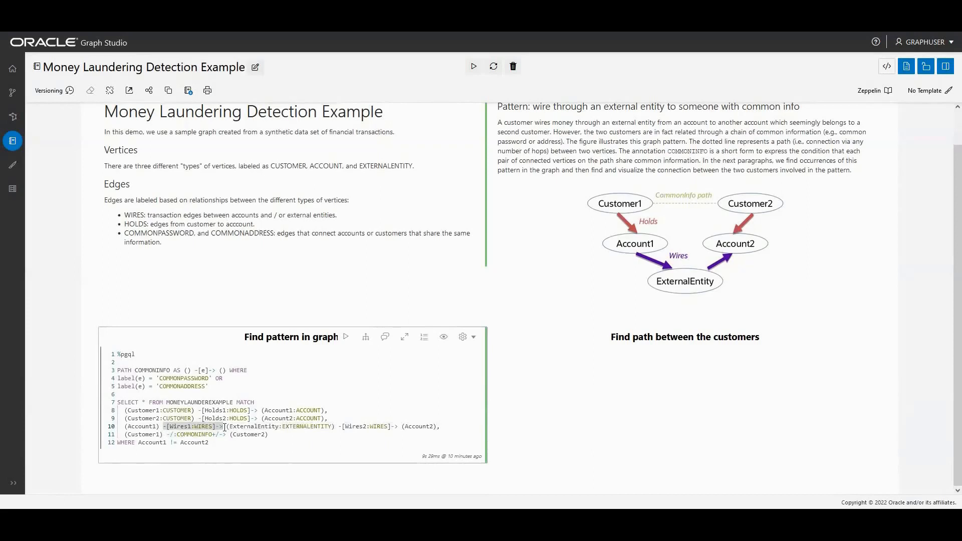
{"action": "left_click_drag", "start_coordinate": [227, 427], "coordinate": [454, 424]}
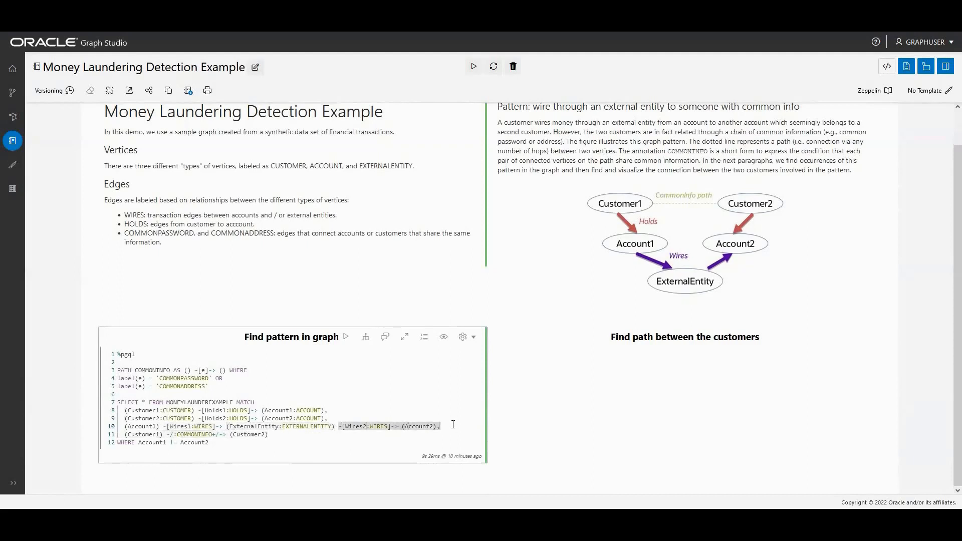
{"action": "left_click", "coordinate": [453, 425]}
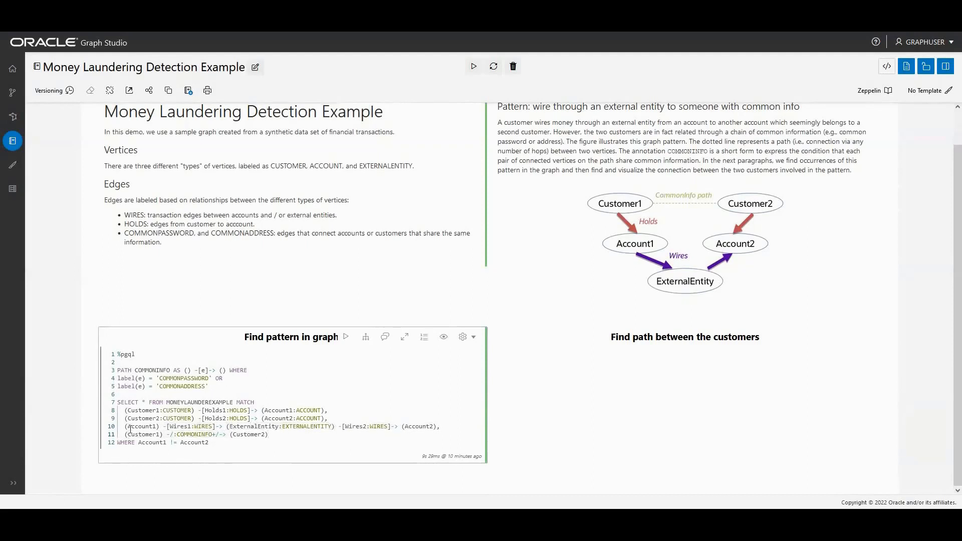
Examine the COMMONINFO path between Customer1 and Customer2, its definition, and the WHERE condition on the two accounts
{"action": "left_click_drag", "start_coordinate": [125, 435], "coordinate": [299, 433]}
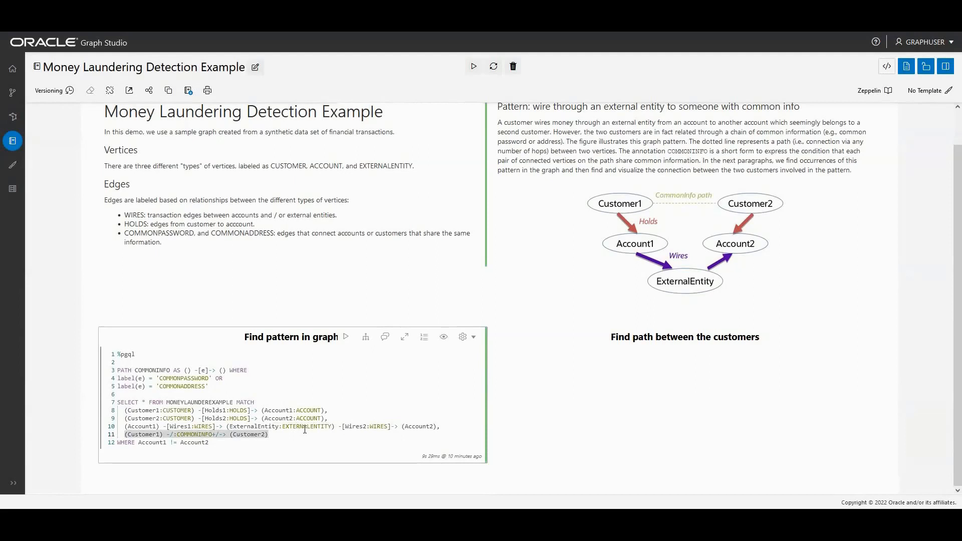
{"action": "left_click_drag", "start_coordinate": [213, 435], "coordinate": [226, 436]}
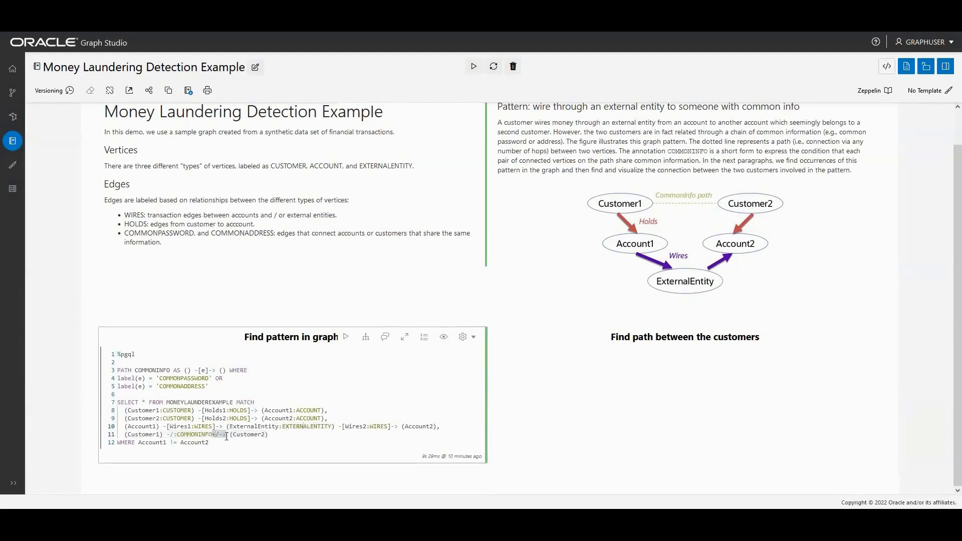
{"action": "double_click", "coordinate": [195, 435]}
{"action": "left_click_drag", "start_coordinate": [210, 386], "coordinate": [106, 375]}
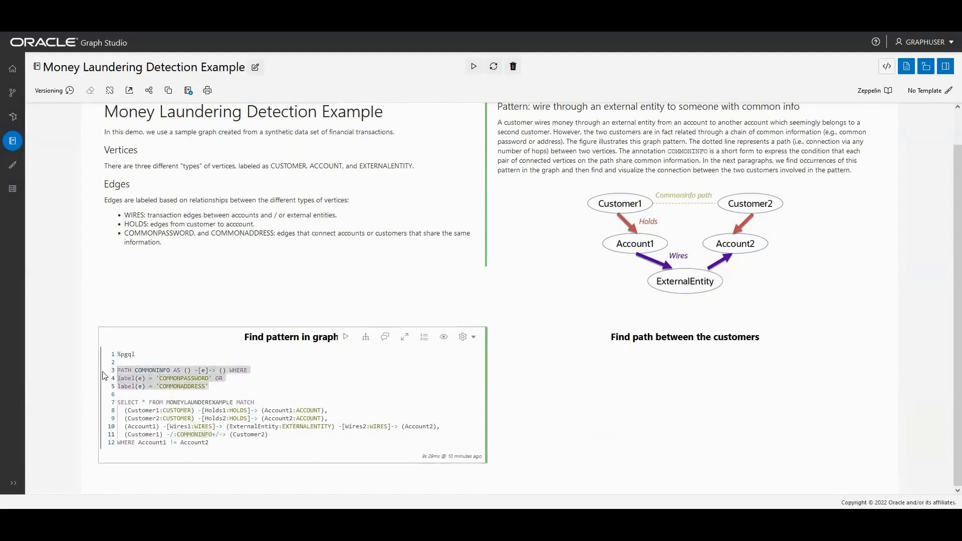
{"action": "left_click", "coordinate": [195, 440]}
{"action": "left_click_drag", "start_coordinate": [136, 443], "coordinate": [278, 442]}
{"action": "left_click", "coordinate": [264, 435]}
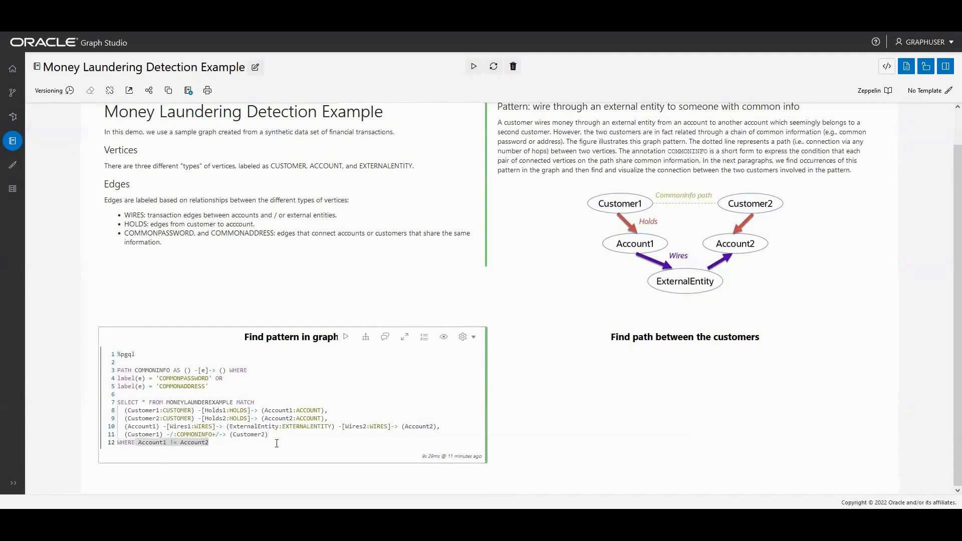
{"action": "left_click", "coordinate": [277, 444]}
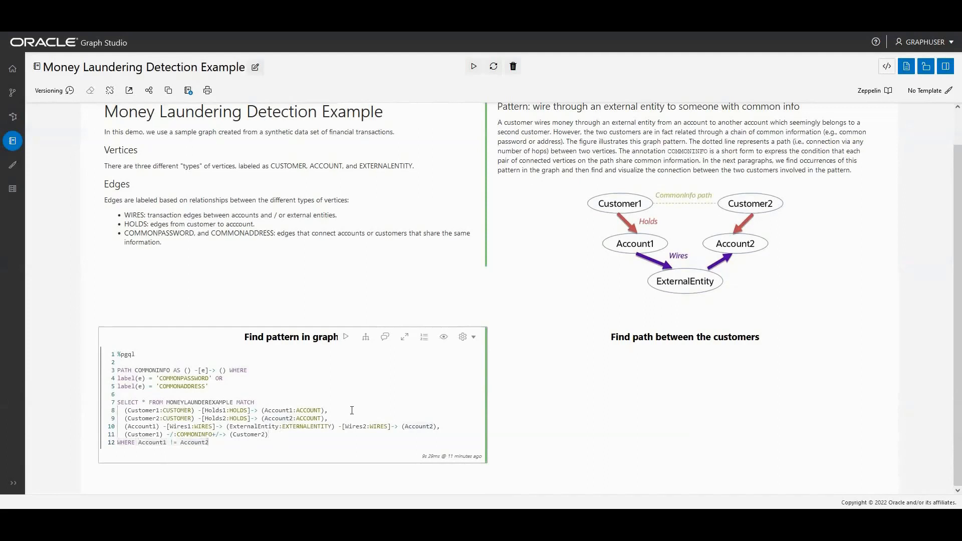
Hide the code of the "Find pattern in graph" paragraph and run the paragraph to visualize the matching pattern
{"action": "left_click", "coordinate": [444, 337]}
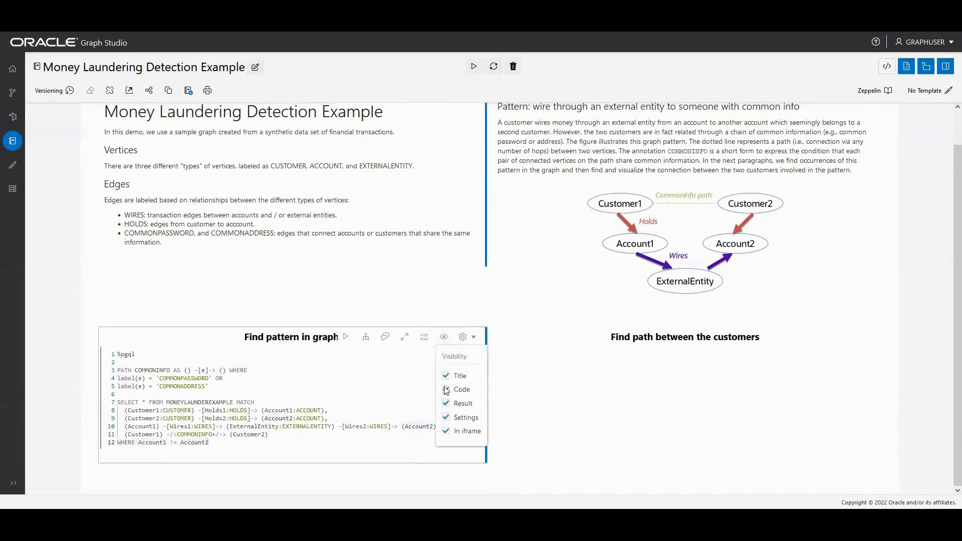
{"action": "left_click", "coordinate": [446, 390]}
{"action": "left_click", "coordinate": [348, 377]}
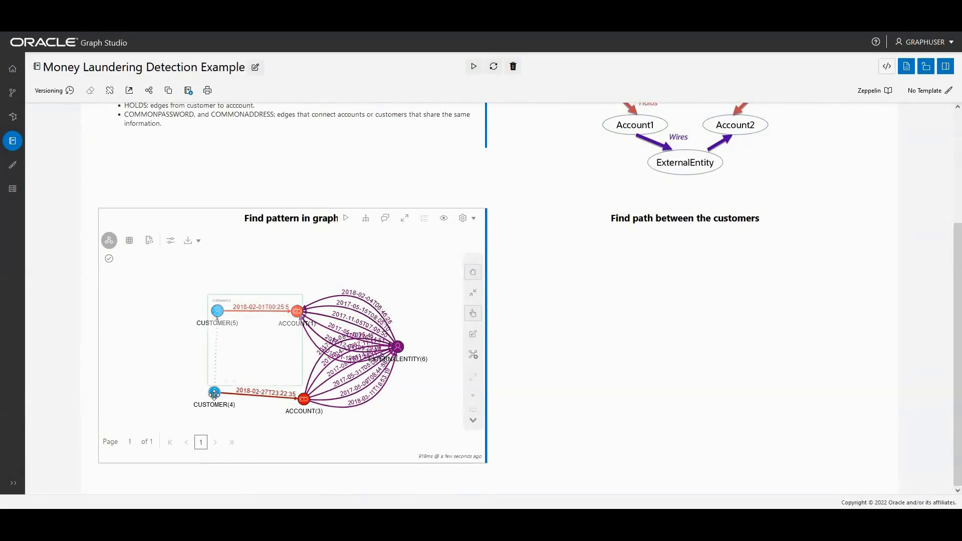
{"action": "mouse_move", "coordinate": [214, 394]}
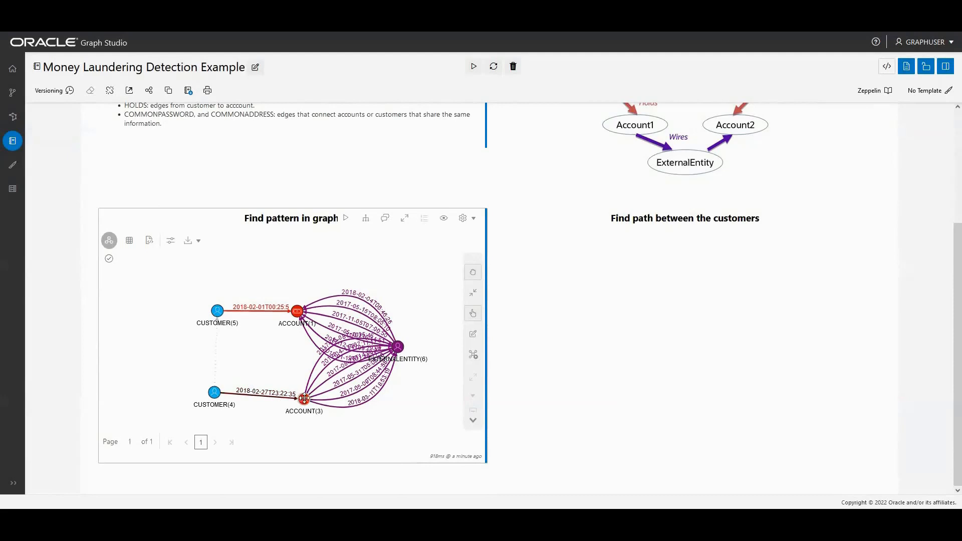
{"action": "mouse_move", "coordinate": [304, 399]}
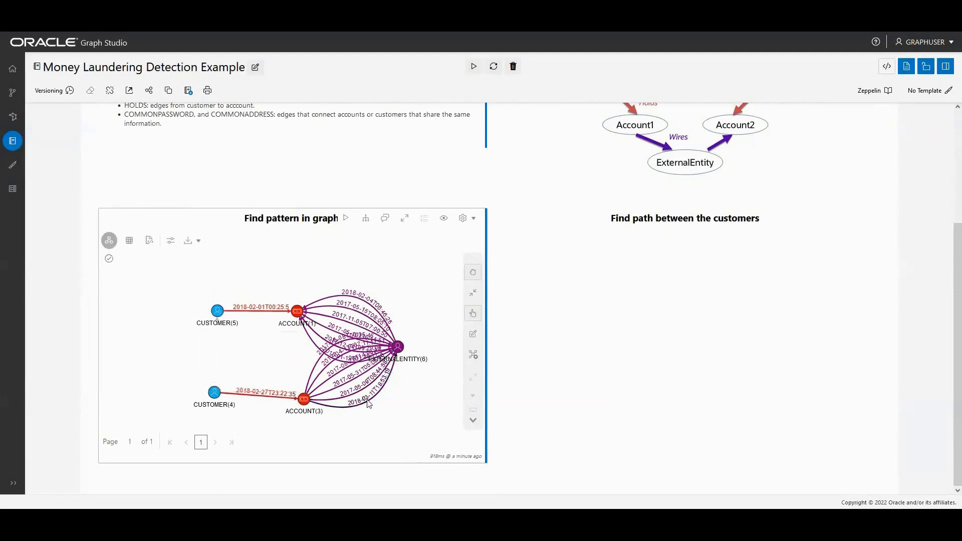
{"action": "mouse_move", "coordinate": [370, 404]}
Show the full code of the "Find path between the customers" paragraph
{"action": "mouse_move", "coordinate": [852, 226]}
{"action": "left_click", "coordinate": [836, 218]}
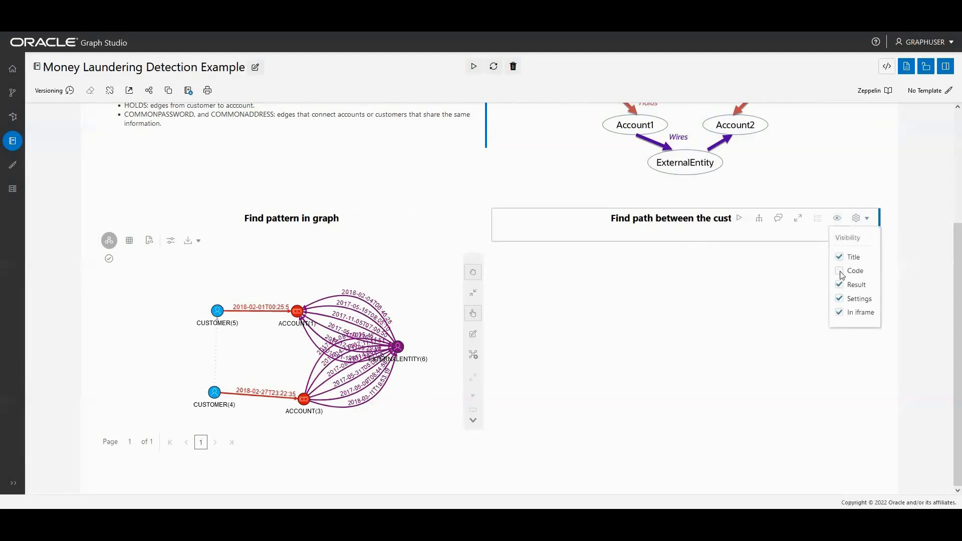
{"action": "left_click", "coordinate": [841, 271]}
{"action": "scroll", "coordinate": [772, 236], "scroll_direction": "down", "scroll_amount": 2}
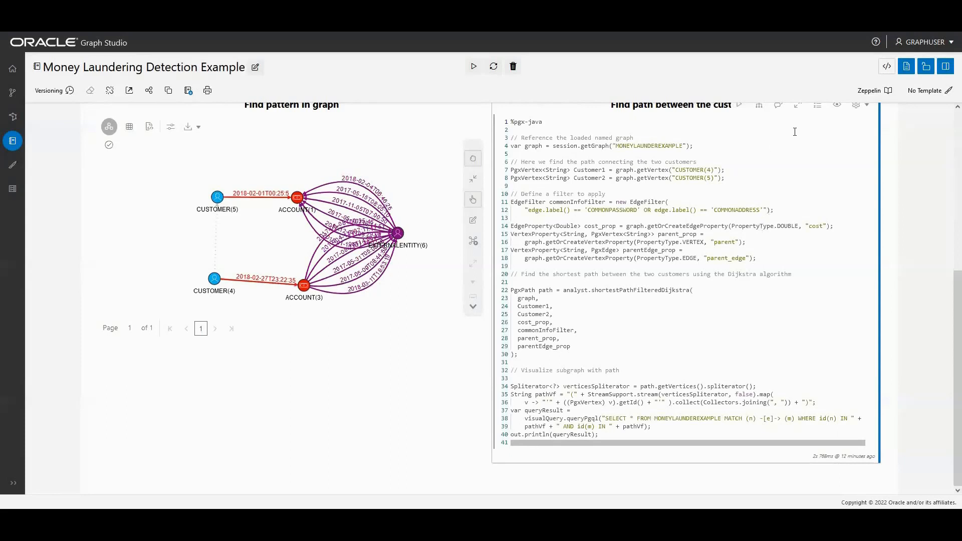
Hide the code of the "Find path between the customers" paragraph and run the paragraph to visualize the path
{"action": "left_click", "coordinate": [837, 105]}
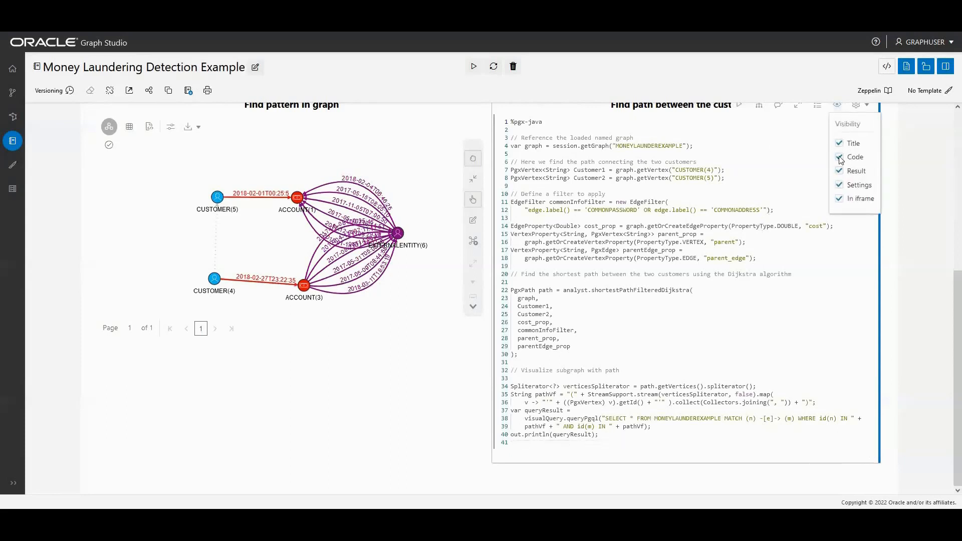
{"action": "left_click", "coordinate": [841, 158]}
{"action": "left_click", "coordinate": [741, 218]}
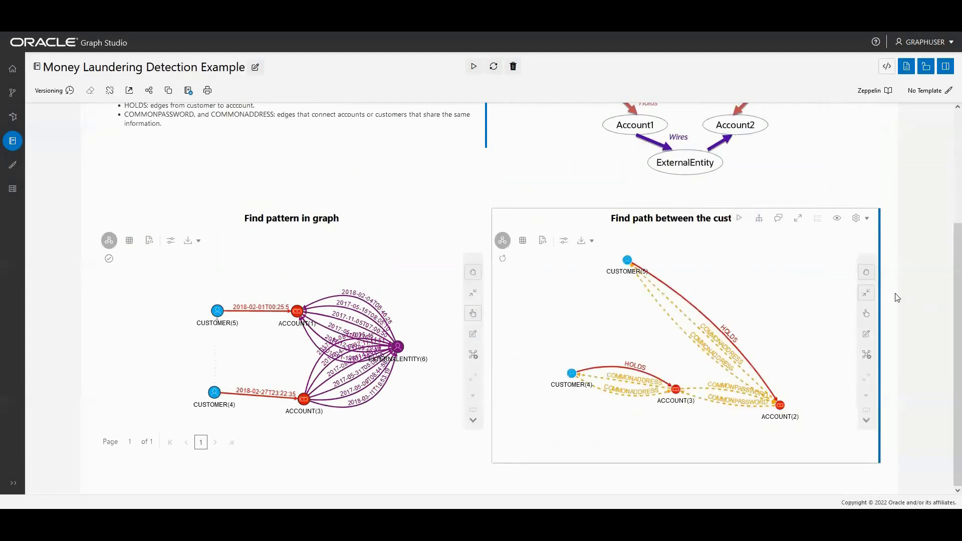